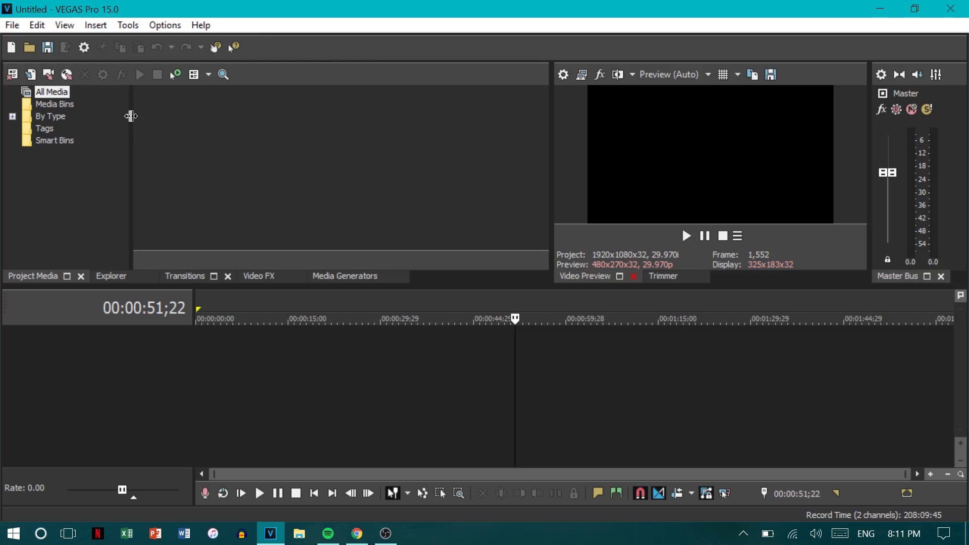
- Put the playhead at 00:00:45;22 and drag the Project Media splitter left to enlarge Video Preview
{"action": "left_click", "coordinate": [478, 406]}
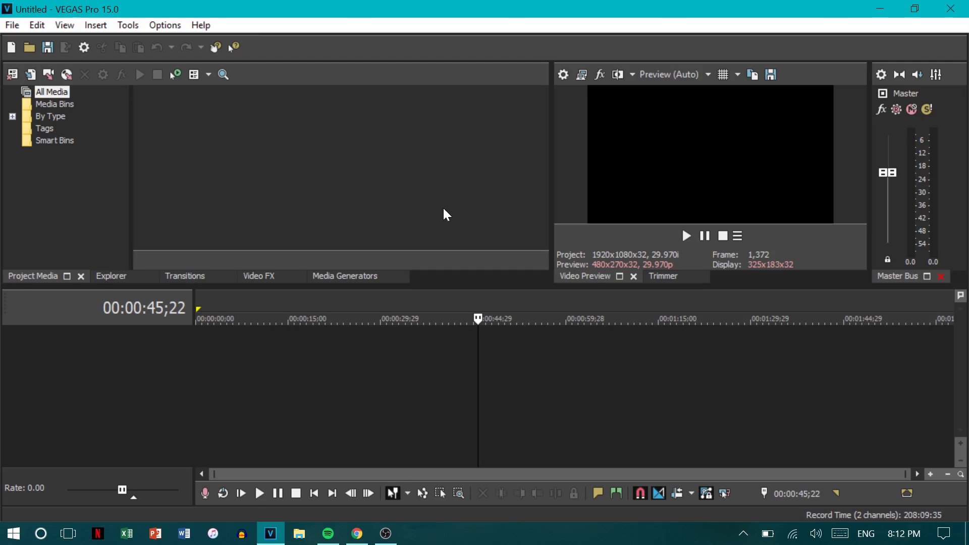
{"action": "left_click_drag", "start_coordinate": [553, 184], "coordinate": [481, 183]}
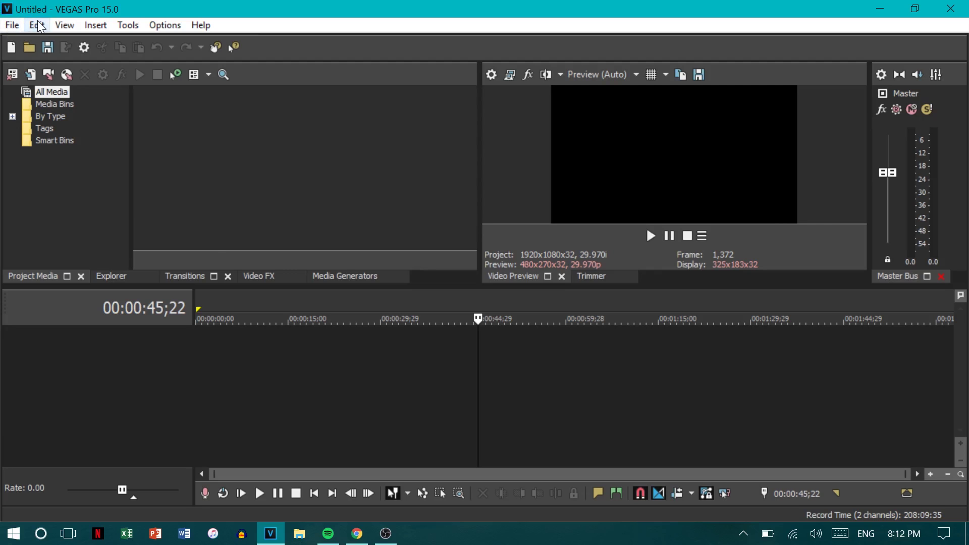
- Set the Display preference Interface Type to White, apply it, and close Preferences
{"action": "left_click", "coordinate": [165, 25]}
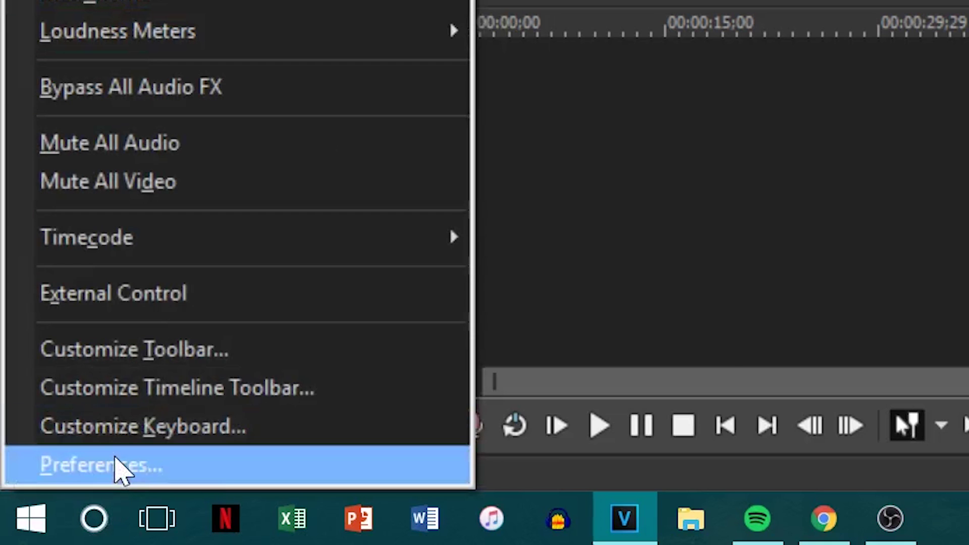
{"action": "left_click", "coordinate": [115, 459]}
{"action": "left_click", "coordinate": [401, 36]}
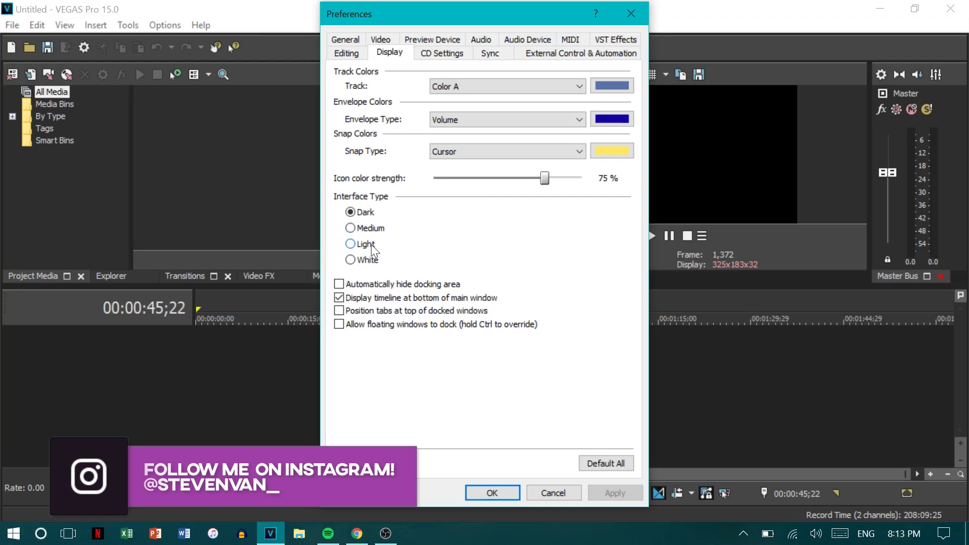
{"action": "left_click", "coordinate": [350, 260]}
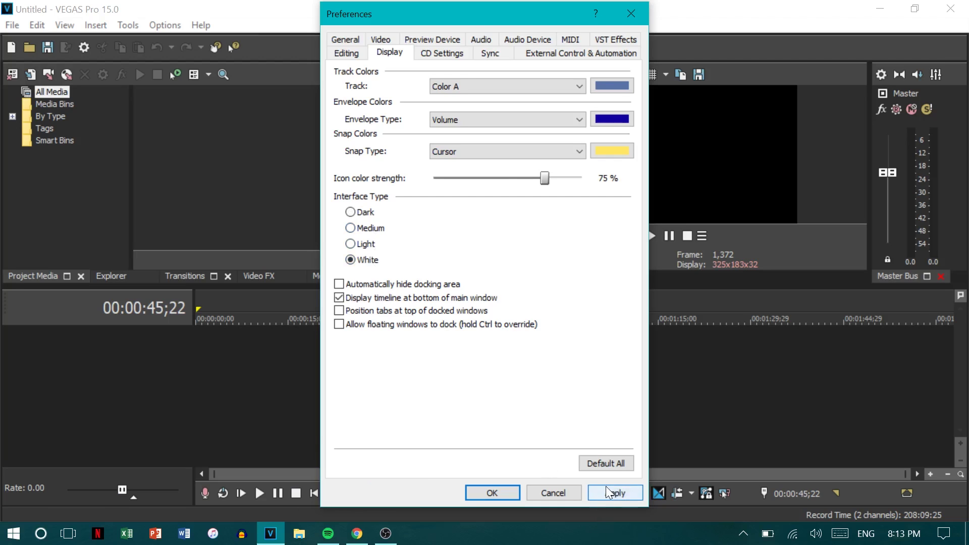
{"action": "left_click", "coordinate": [606, 488]}
{"action": "left_click", "coordinate": [609, 234]}
{"action": "left_click", "coordinate": [482, 492]}
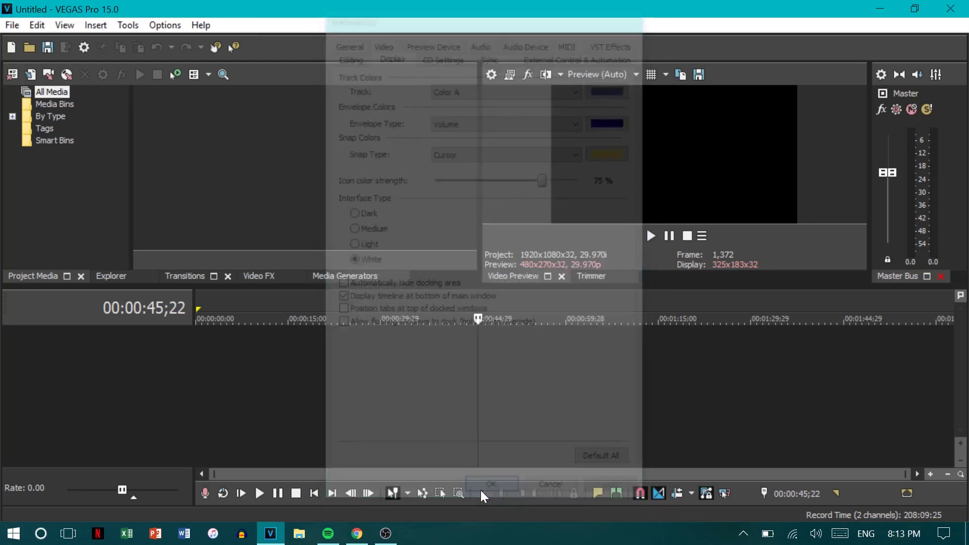
- Restart VEGAS in the white theme, add photo.jpg on a new video track, and mark a time selection
{"action": "double_click", "coordinate": [17, 11]}
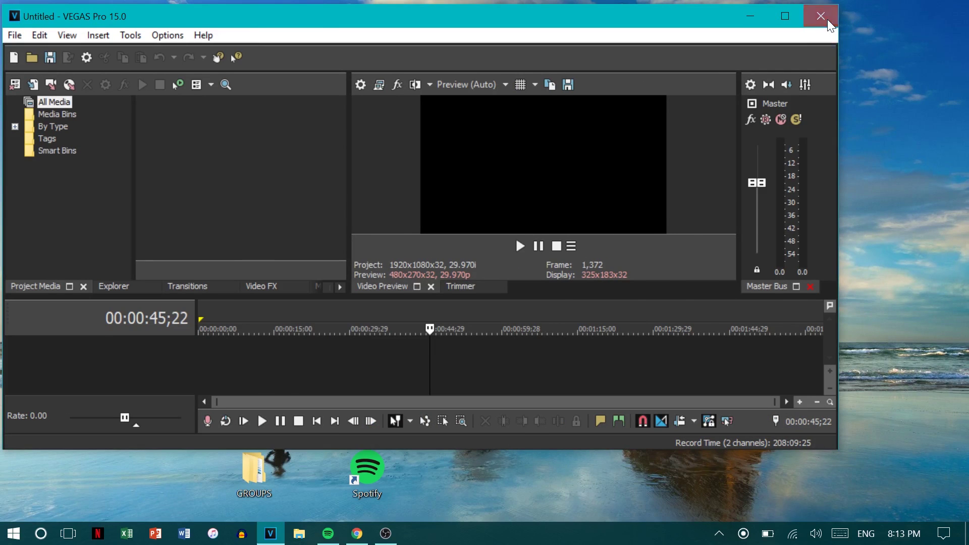
{"action": "left_click", "coordinate": [828, 19]}
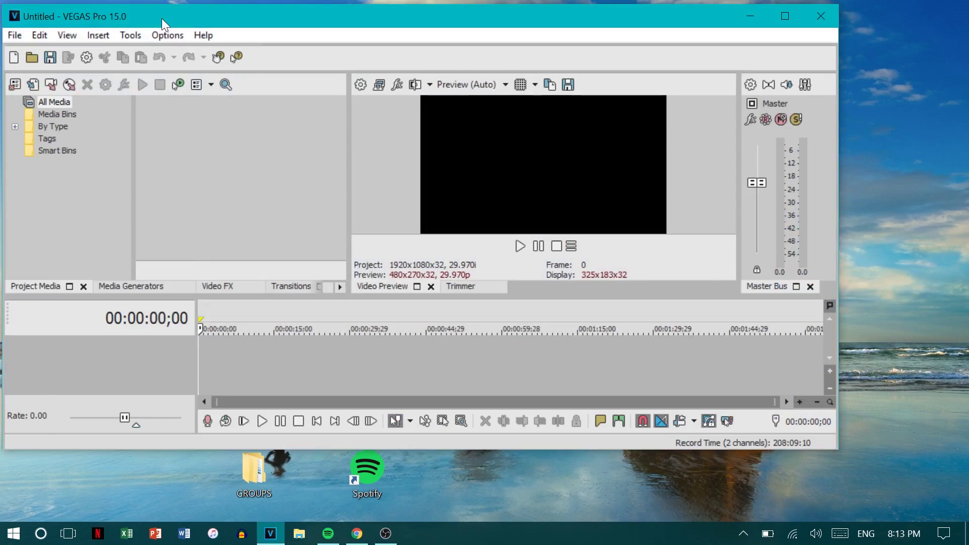
{"action": "double_click", "coordinate": [162, 18]}
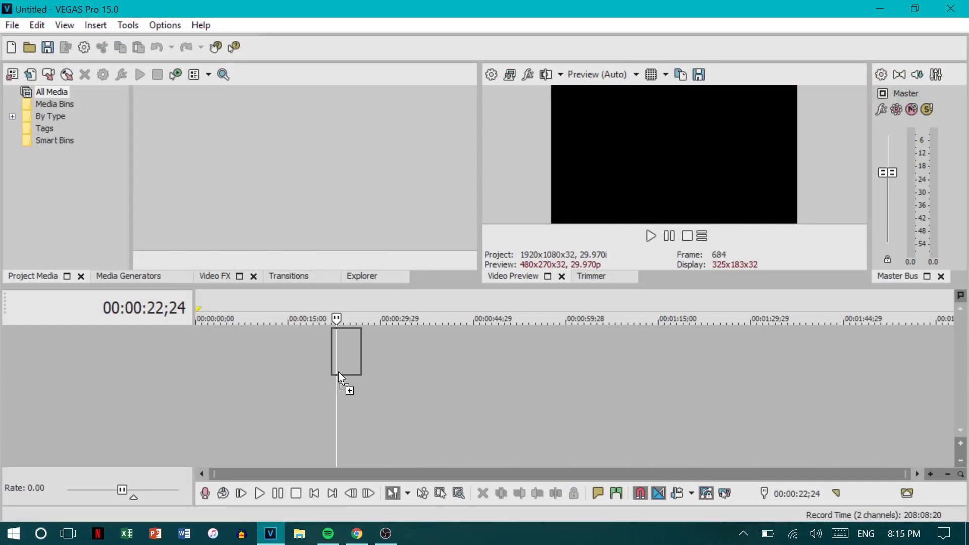
{"action": "left_click_drag", "start_coordinate": [339, 372], "coordinate": [361, 368]}
{"action": "mouse_move", "coordinate": [352, 315]}
{"action": "left_mouse_down"}
{"action": "mouse_move", "coordinate": [332, 315]}
{"action": "mouse_move", "coordinate": [371, 318]}
{"action": "mouse_move", "coordinate": [363, 318]}
{"action": "left_mouse_up"}
- Browse Render As formats MainConcept MPEG-2 and Sony AVC/MVC, picking the Memory Stick QVGA - 896 Kbps template
{"action": "left_click", "coordinate": [10, 26]}
{"action": "left_click", "coordinate": [77, 141]}
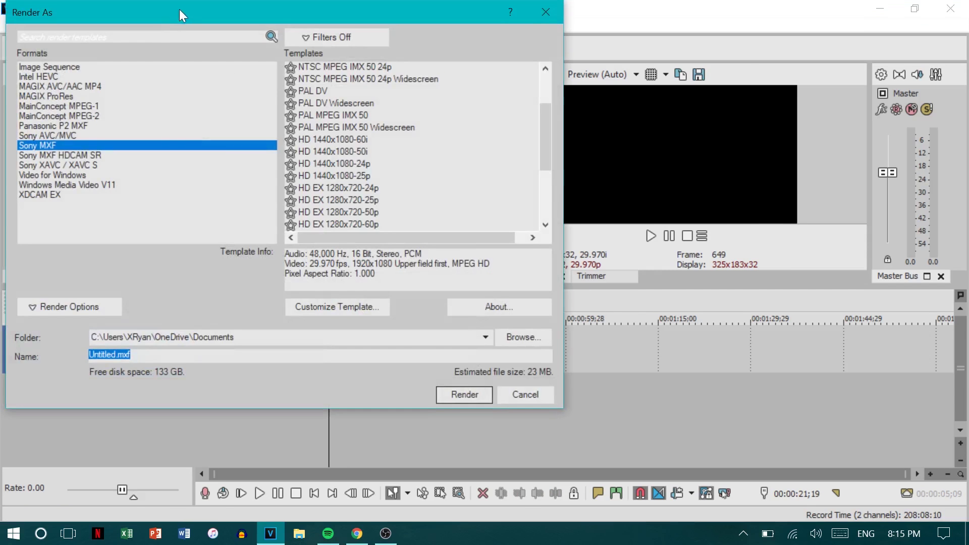
{"action": "left_click_drag", "start_coordinate": [180, 12], "coordinate": [390, 44]}
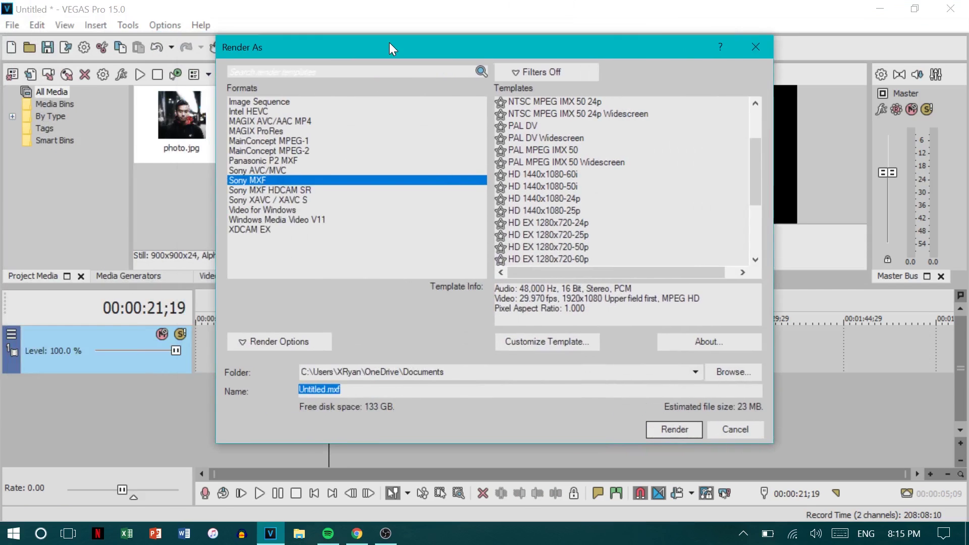
{"action": "key", "text": "Up"}
{"action": "key", "text": "Up"}
{"action": "key", "text": "Up"}
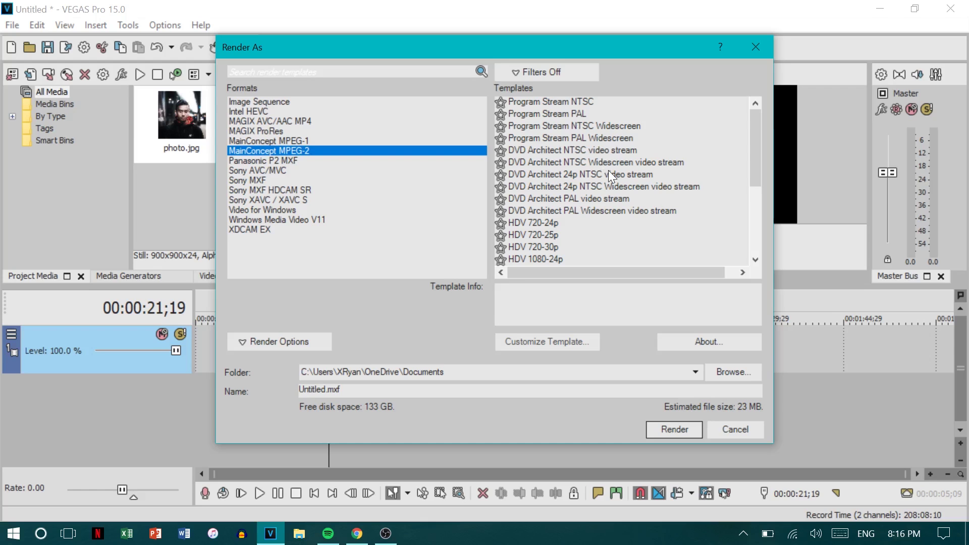
{"action": "left_click", "coordinate": [253, 171]}
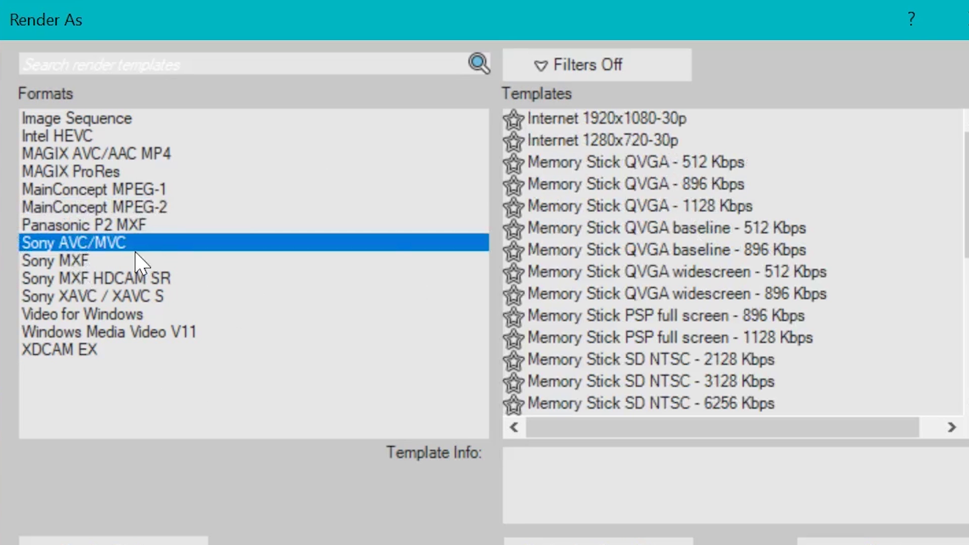
{"action": "left_click", "coordinate": [675, 183]}
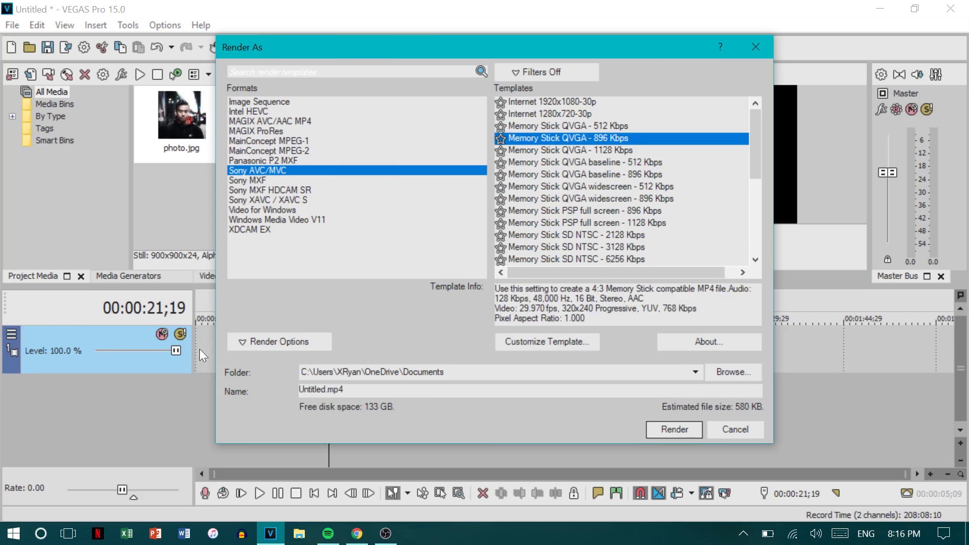
{"action": "left_click", "coordinate": [241, 347]}
{"action": "left_click", "coordinate": [548, 341]}
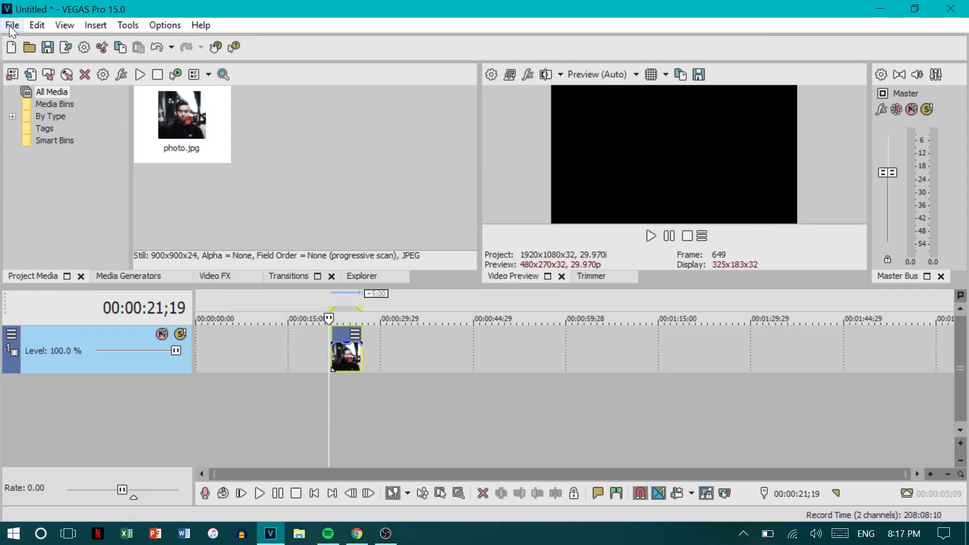
- Open Share Online > Upload to Facebook, cancel it, and set the playhead to 00:00:20;03
{"action": "left_click", "coordinate": [12, 25]}
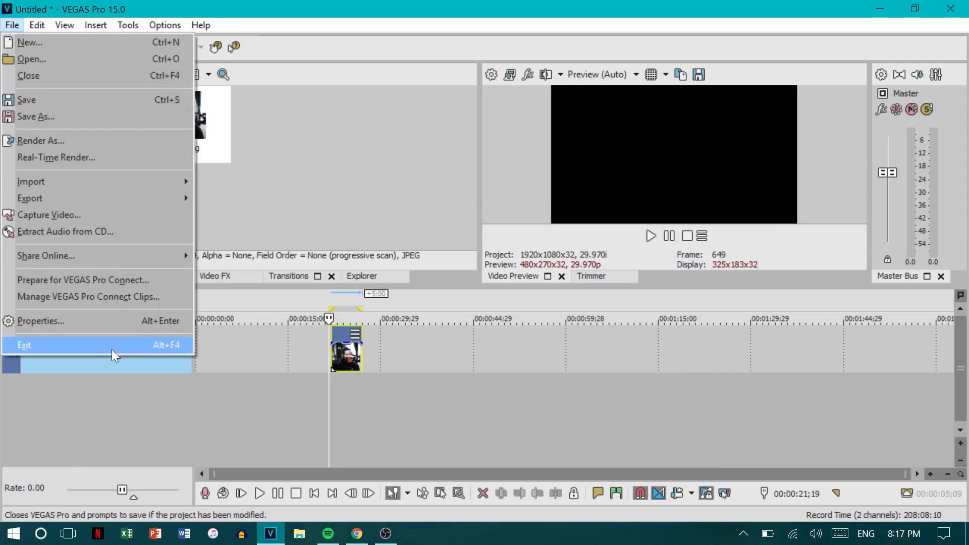
{"action": "mouse_move", "coordinate": [118, 259]}
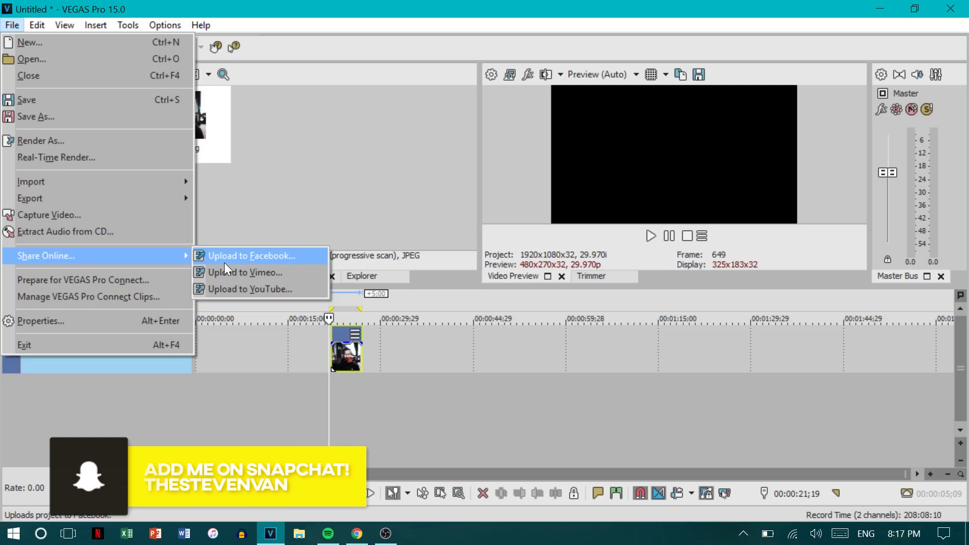
{"action": "left_click", "coordinate": [224, 262]}
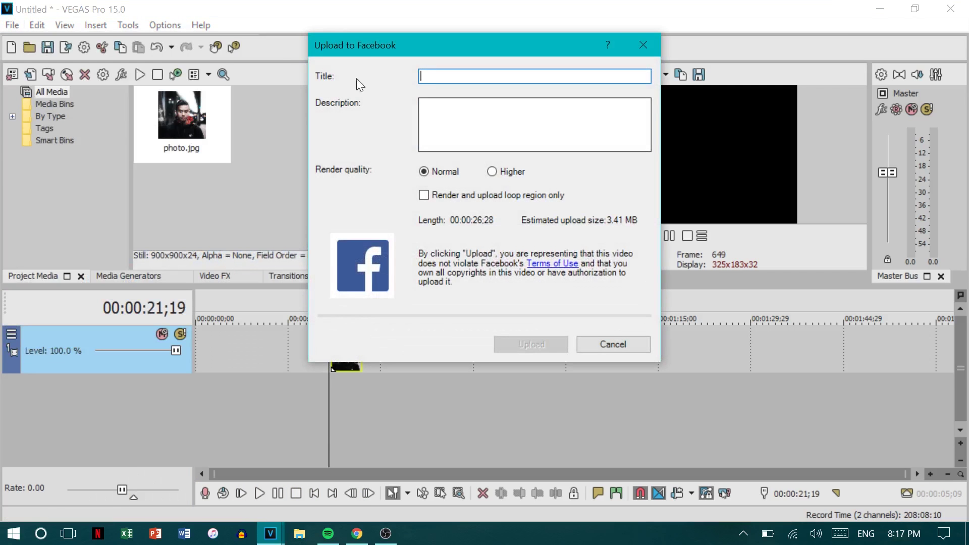
{"action": "left_click_drag", "start_coordinate": [382, 37], "coordinate": [345, 130]}
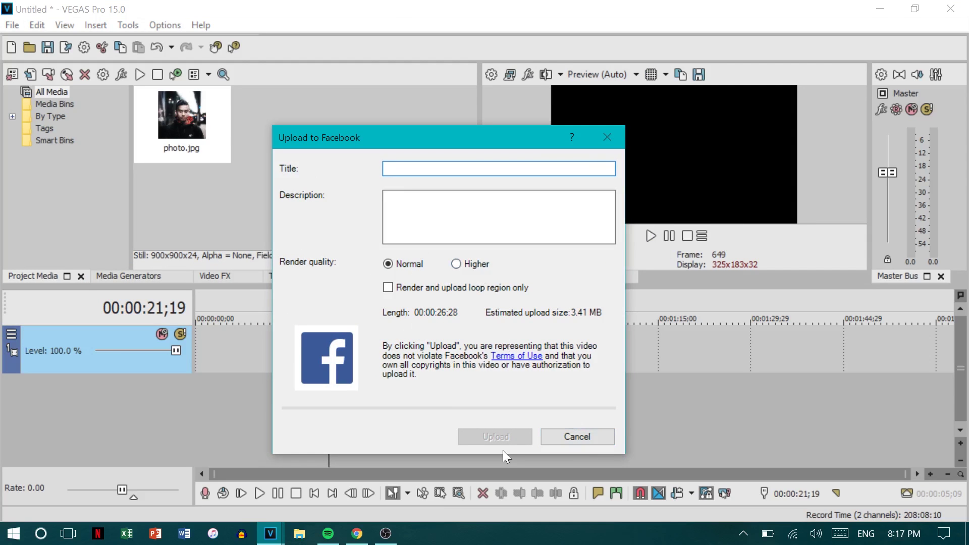
{"action": "left_click", "coordinate": [557, 439]}
{"action": "left_click_drag", "start_coordinate": [656, 348], "coordinate": [677, 348]}
{"action": "scroll", "coordinate": [725, 384], "scroll_direction": "right", "scroll_amount": 5}
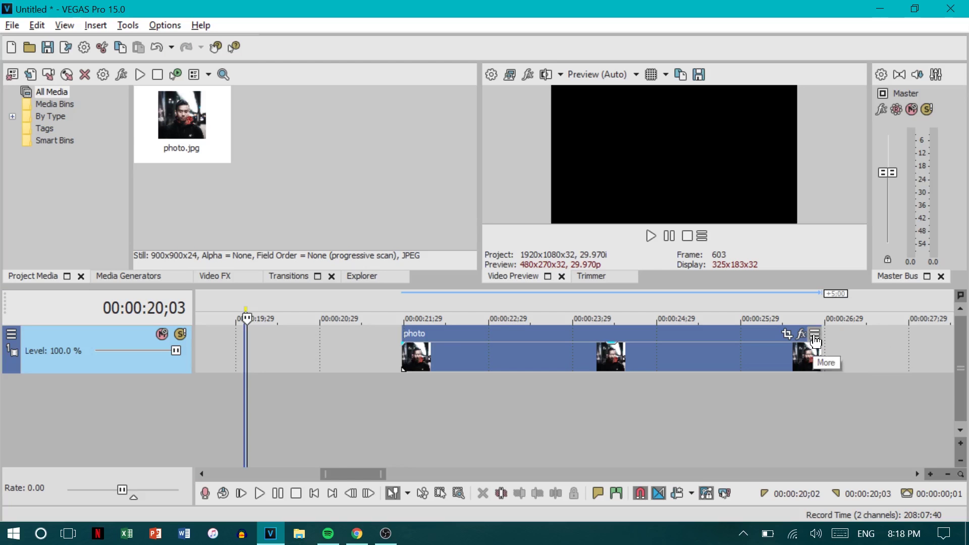
- In the event header's Visible Button Set, leave Event FX unchecked and keep Event Pan/Crop
{"action": "left_click", "coordinate": [814, 338]}
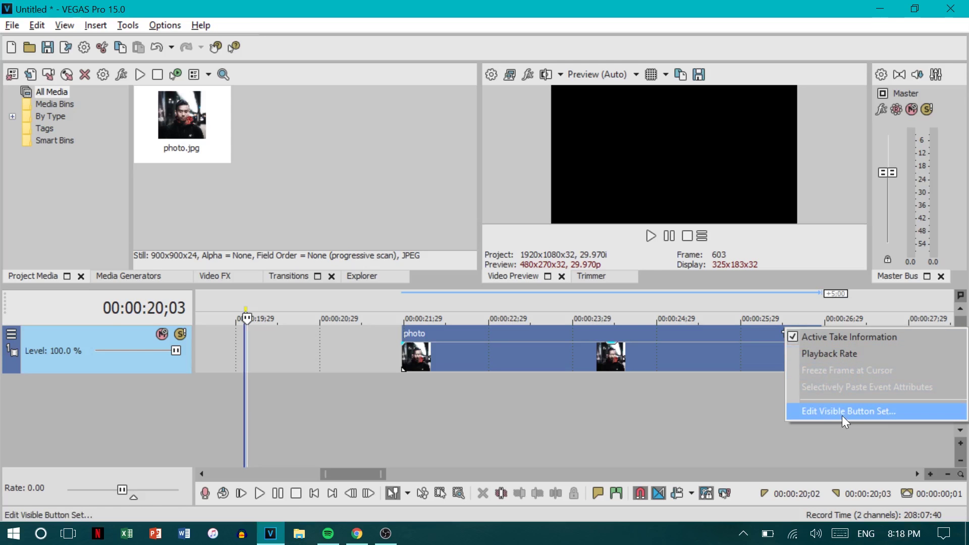
{"action": "left_click", "coordinate": [867, 415]}
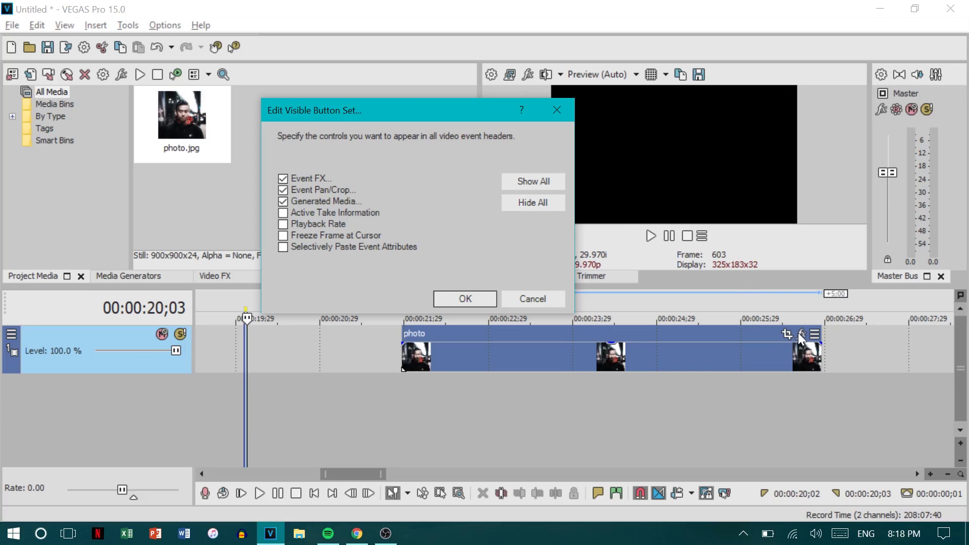
{"action": "left_click_drag", "start_coordinate": [329, 116], "coordinate": [340, 169]}
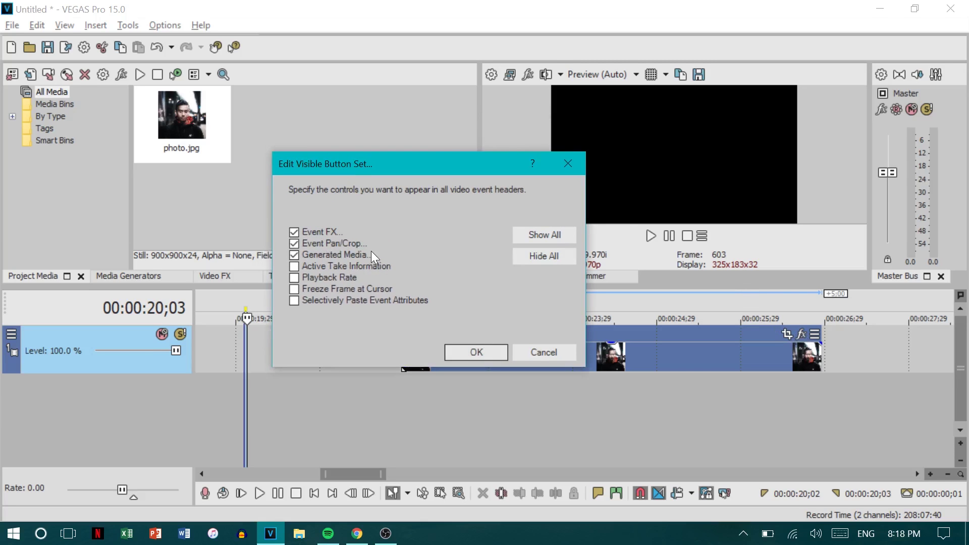
{"action": "left_click", "coordinate": [531, 258]}
{"action": "left_click", "coordinate": [300, 277]}
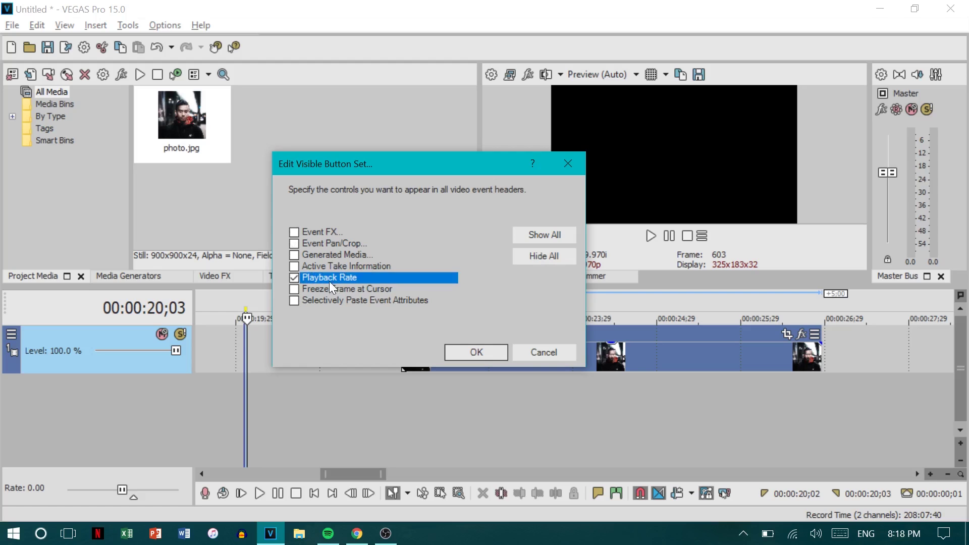
{"action": "left_click", "coordinate": [293, 231]}
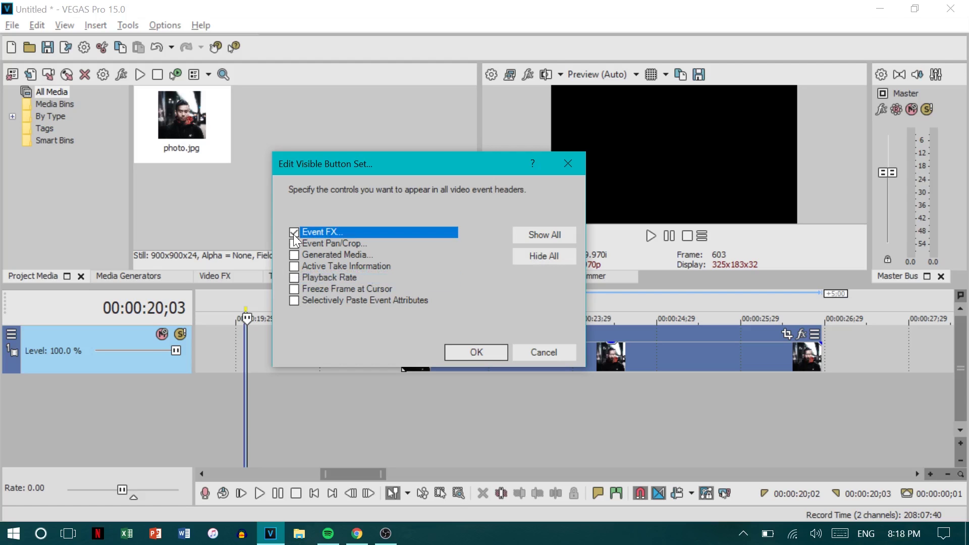
{"action": "left_click", "coordinate": [292, 242]}
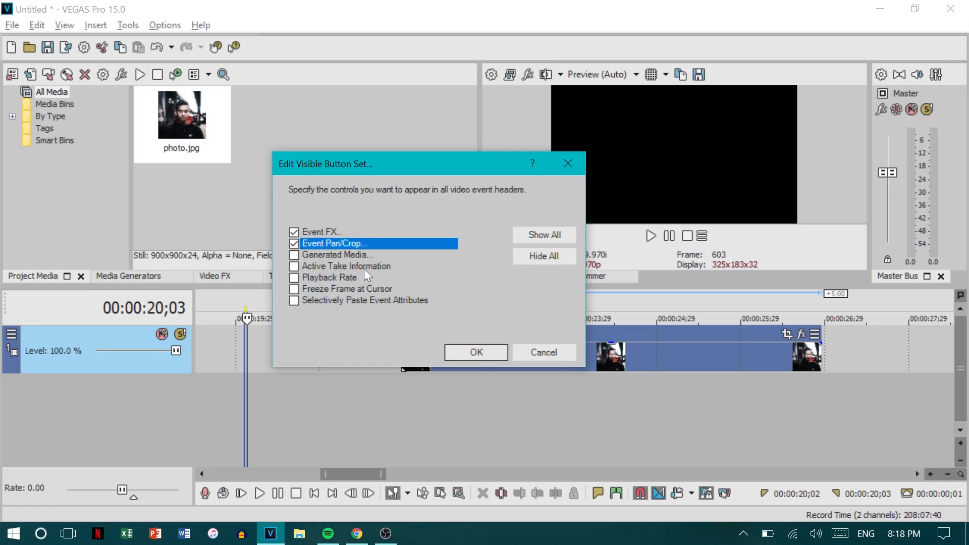
{"action": "left_click", "coordinate": [294, 232]}
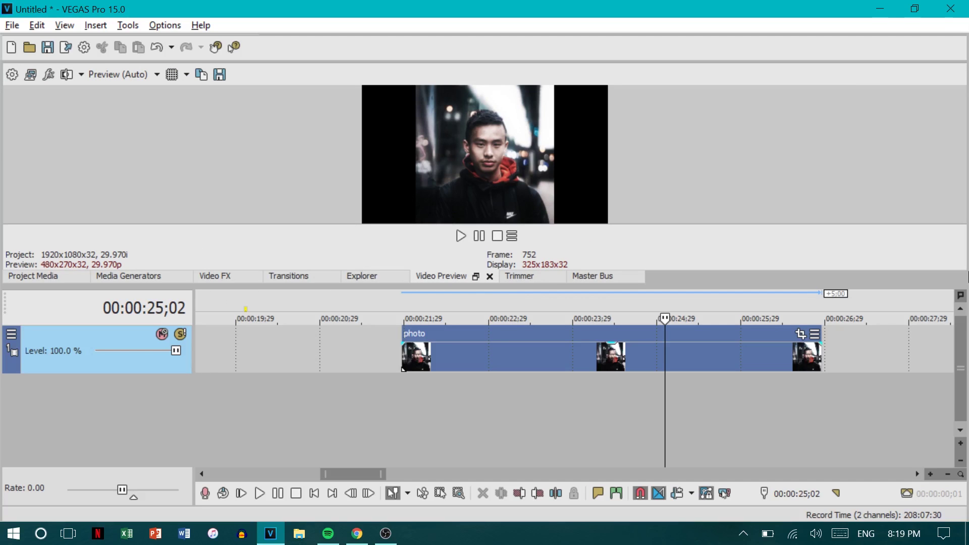
- Maximize and restore the Transitions panel, then the Project Media panel, leaving a wider Video Preview
{"action": "left_click", "coordinate": [291, 276]}
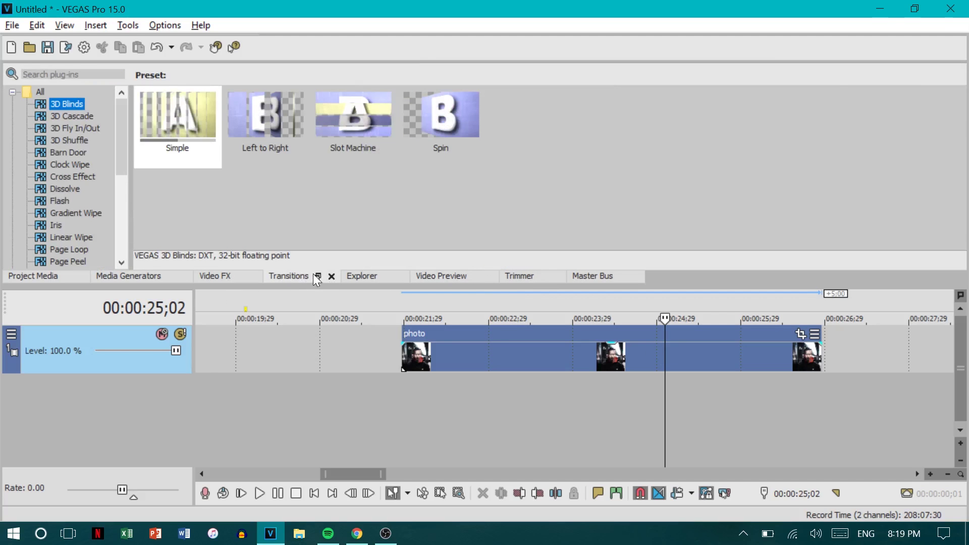
{"action": "left_click", "coordinate": [317, 277]}
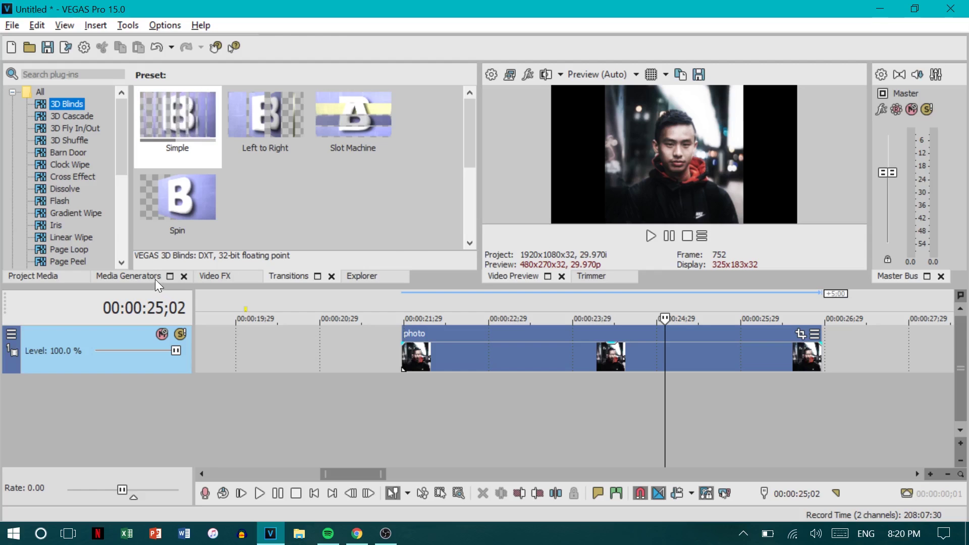
{"action": "left_click", "coordinate": [25, 277]}
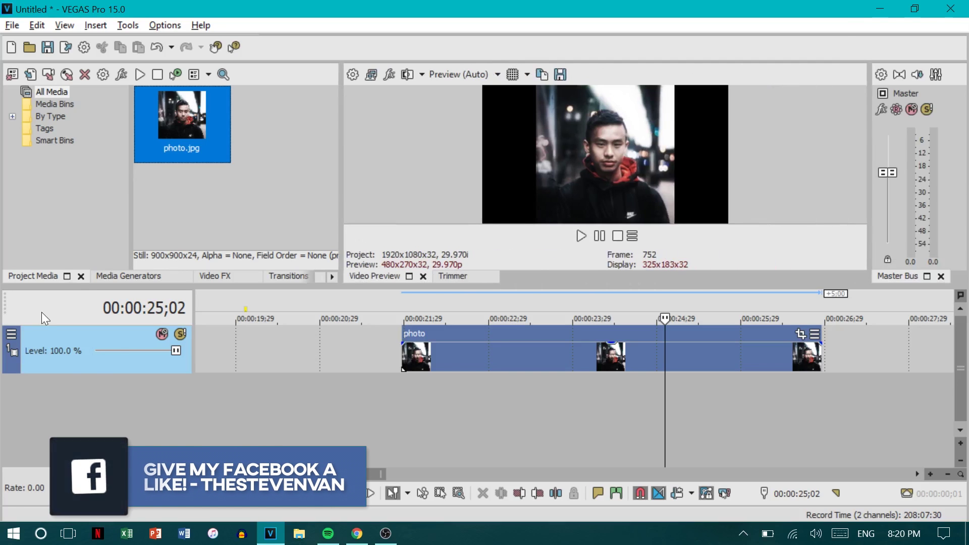
{"action": "left_click", "coordinate": [67, 276]}
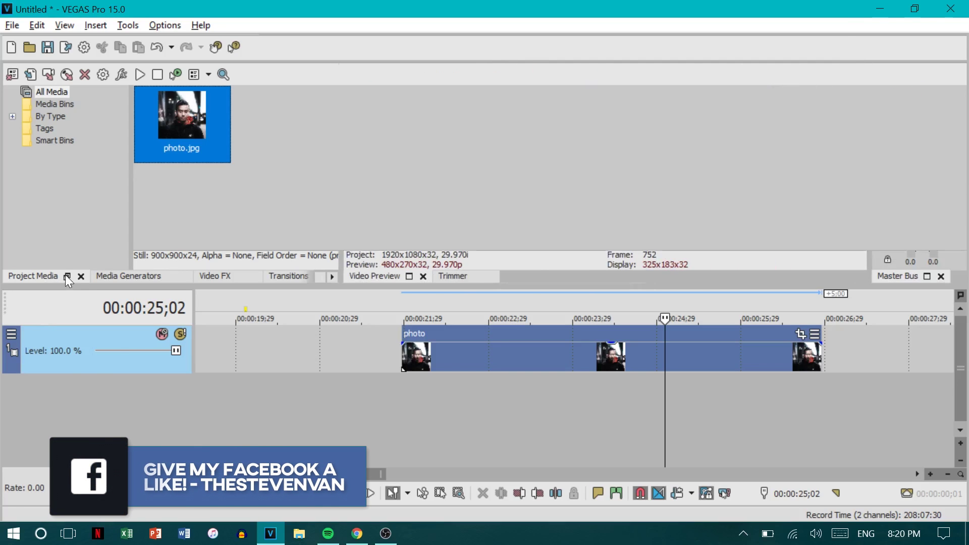
{"action": "left_click", "coordinate": [66, 276]}
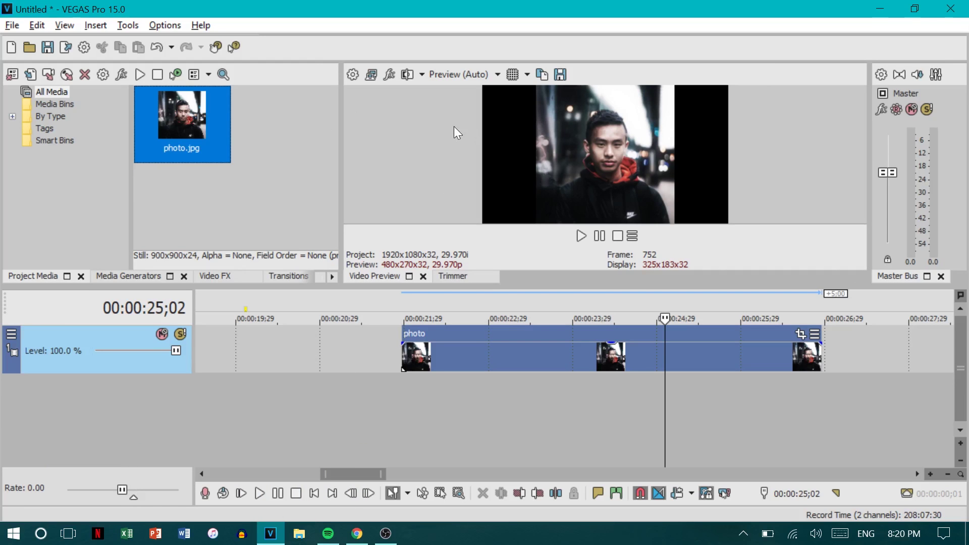
- Toggle Loop Playback from the Video Preview menu and set the playhead to 00:00:21;12
{"action": "left_click", "coordinate": [632, 236]}
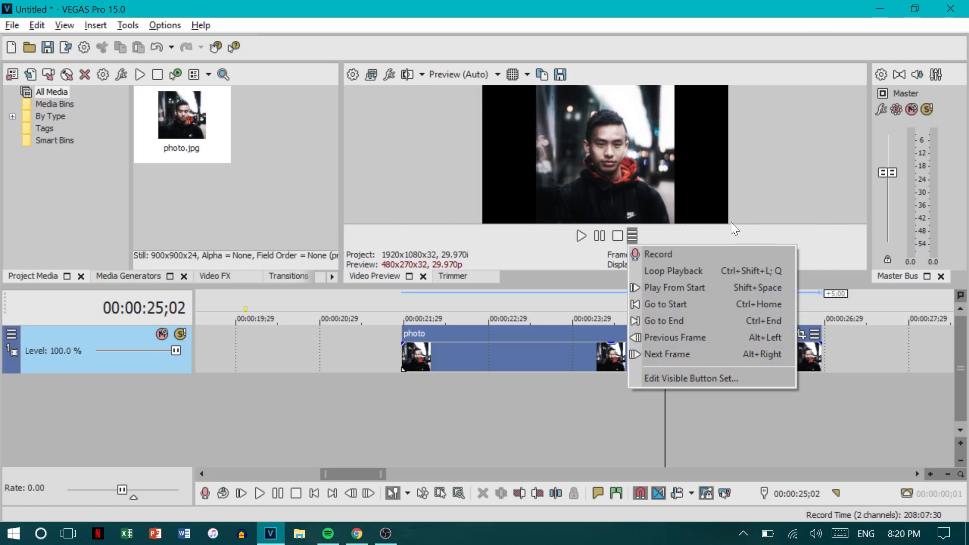
{"action": "left_click", "coordinate": [653, 268]}
{"action": "left_click", "coordinate": [632, 236]}
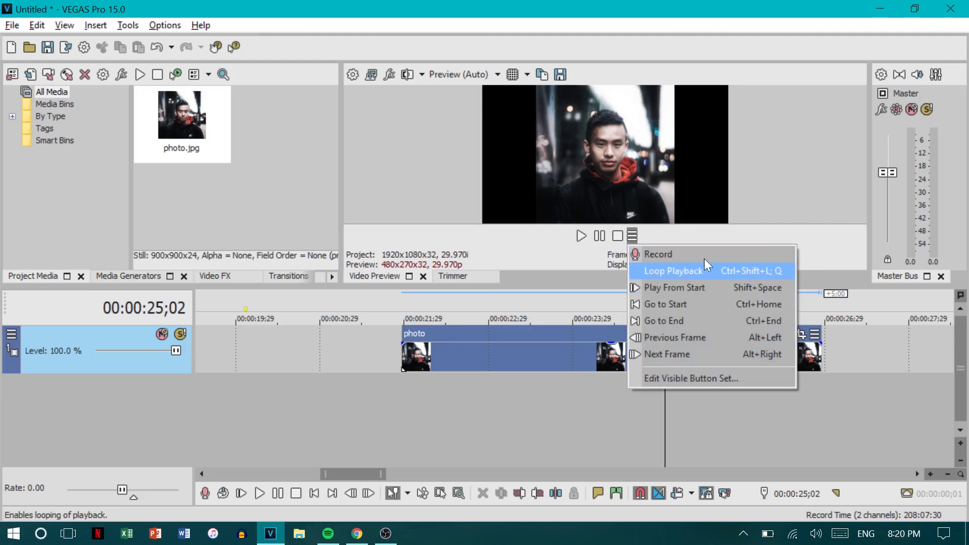
{"action": "left_click", "coordinate": [832, 205]}
{"action": "left_click", "coordinate": [357, 313]}
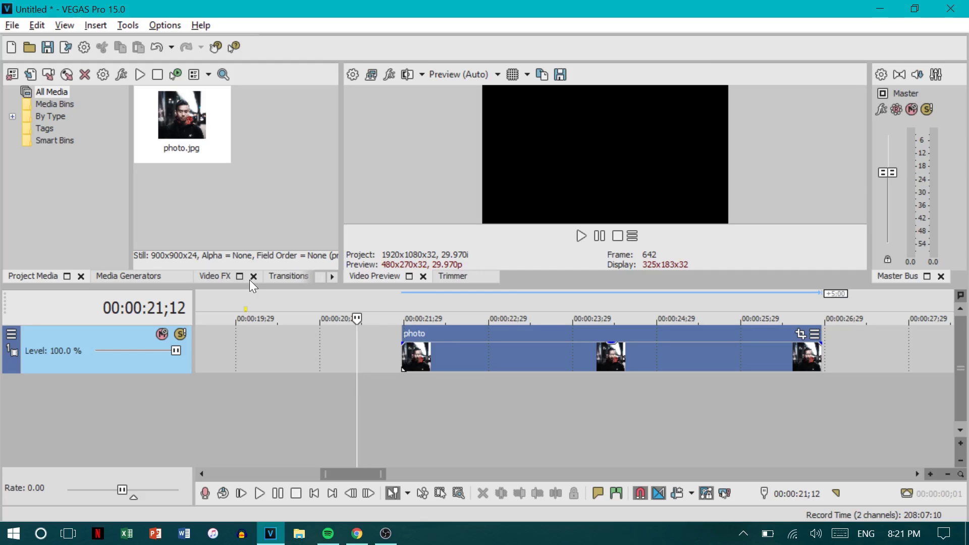
- Show the Video FX panel and search its plug-ins for PICTURE to find Picture In Picture
{"action": "left_click", "coordinate": [232, 277]}
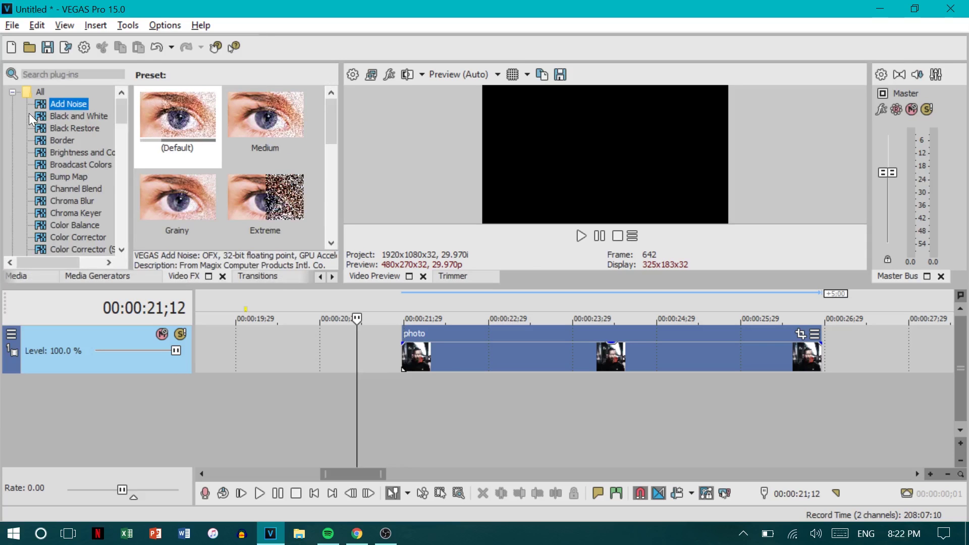
{"action": "left_click", "coordinate": [80, 79]}
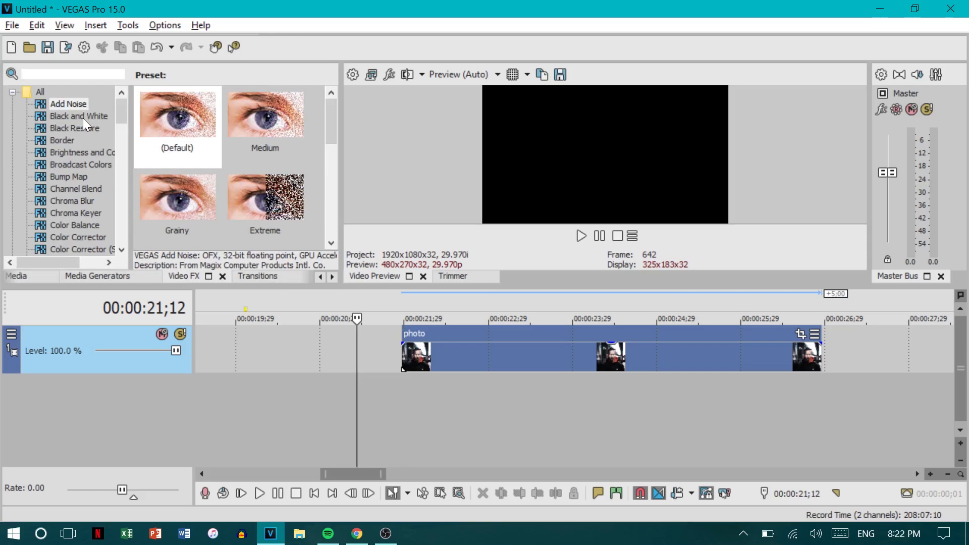
{"action": "scroll", "coordinate": [70, 217], "scroll_direction": "down", "scroll_amount": 20}
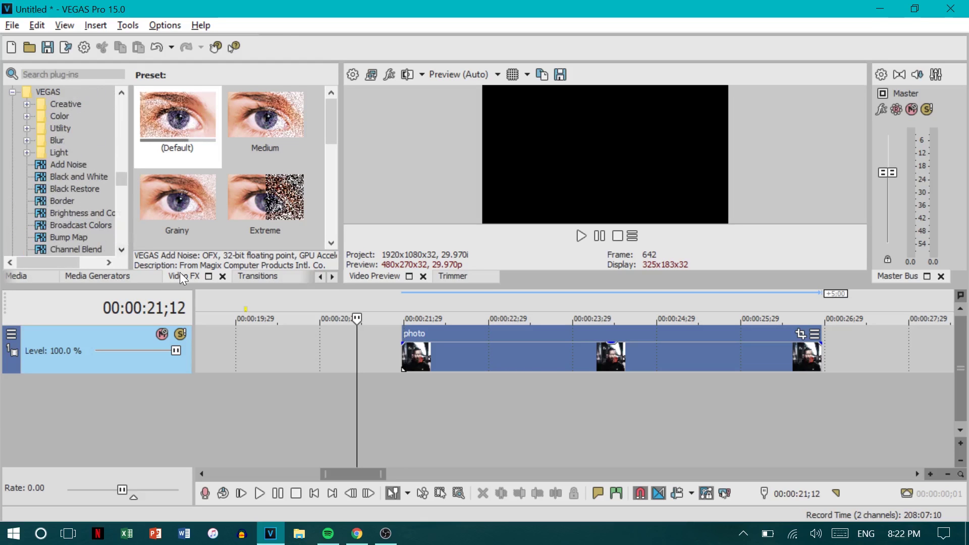
{"action": "scroll", "coordinate": [54, 187], "scroll_direction": "down", "scroll_amount": 15}
{"action": "scroll", "coordinate": [56, 187], "scroll_direction": "down", "scroll_amount": 10}
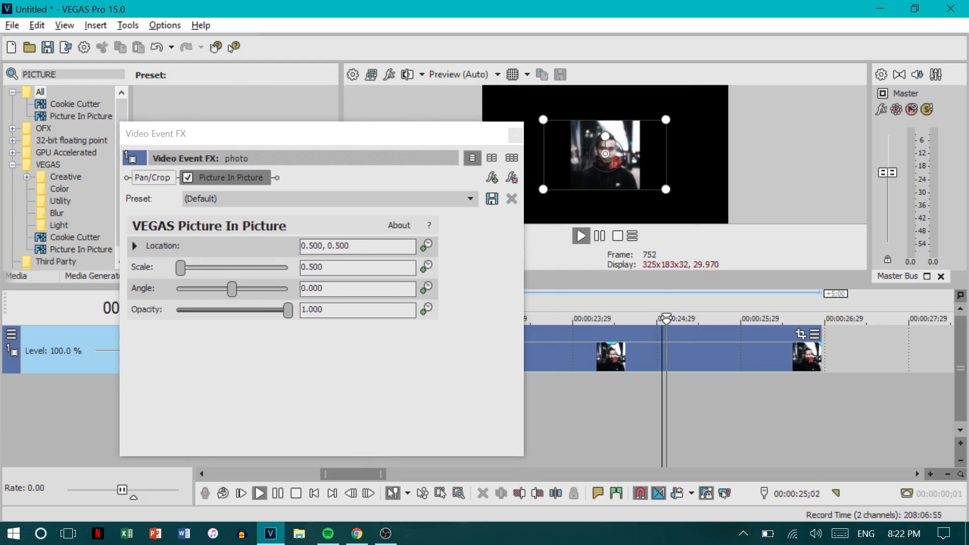
- Raise the Picture In Picture scale, then match the Pan/Crop frame to output aspect at 1,464.4 x 823.7
{"action": "left_click_drag", "start_coordinate": [181, 267], "coordinate": [190, 267]}
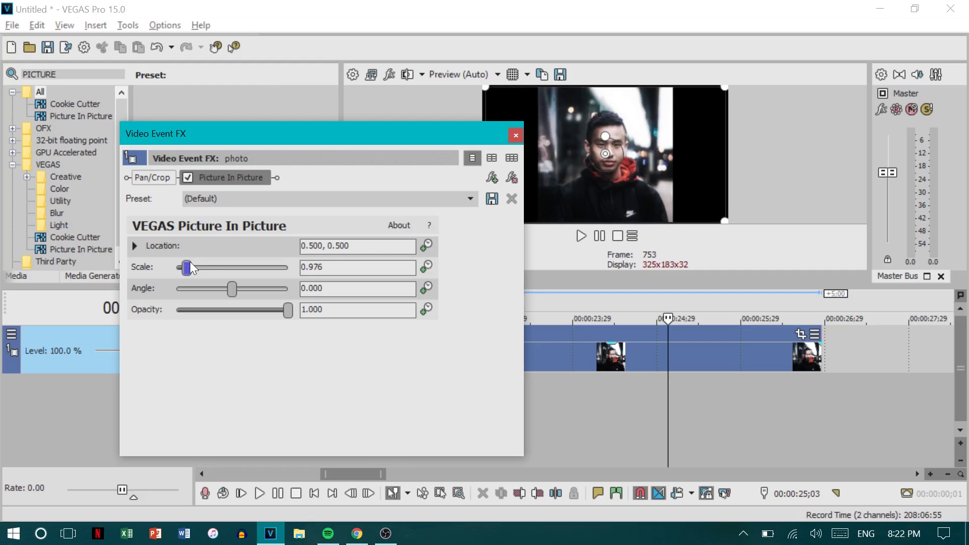
{"action": "left_click", "coordinate": [516, 135]}
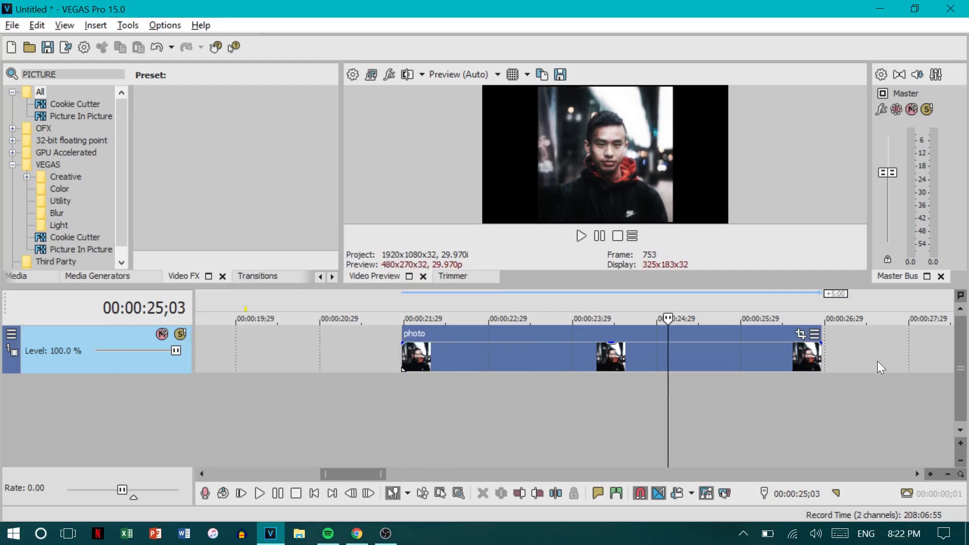
{"action": "left_click", "coordinate": [803, 334]}
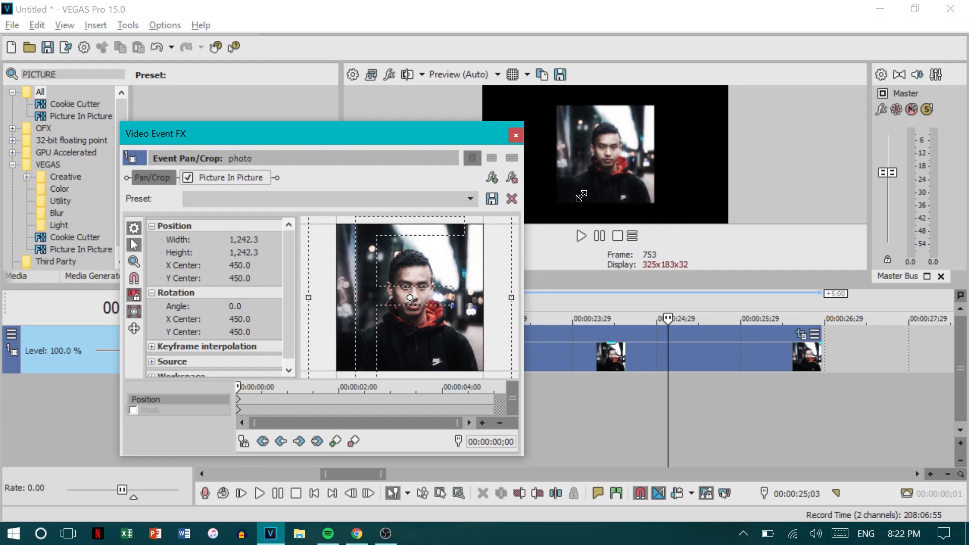
{"action": "left_click_drag", "start_coordinate": [574, 199], "coordinate": [603, 225]}
{"action": "right_click", "coordinate": [444, 316]}
{"action": "left_click", "coordinate": [502, 391]}
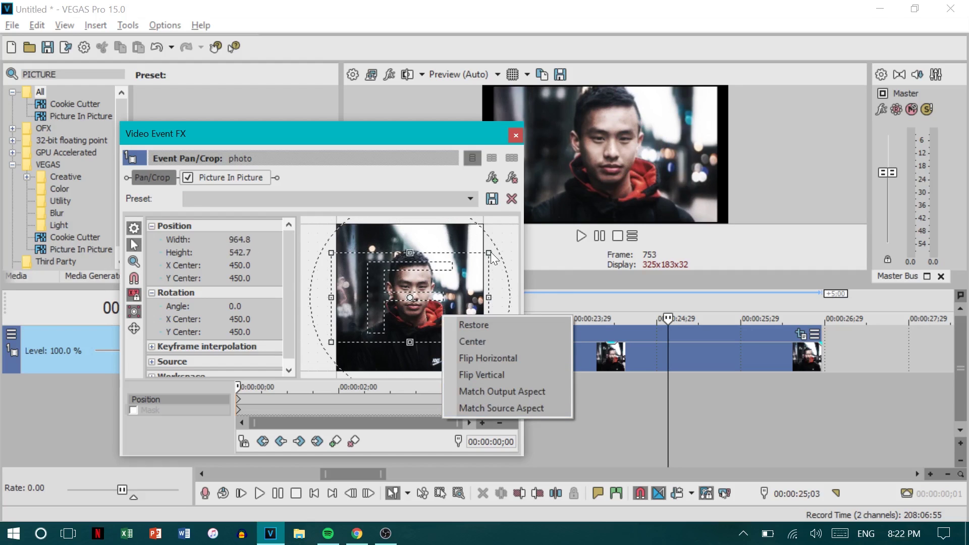
{"action": "left_click_drag", "start_coordinate": [492, 258], "coordinate": [530, 231]}
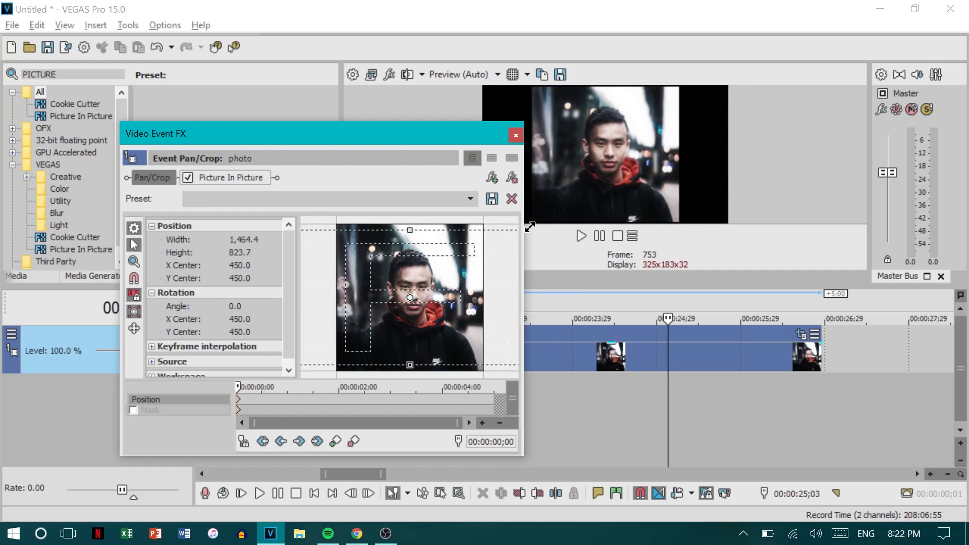
{"action": "left_click", "coordinate": [515, 135]}
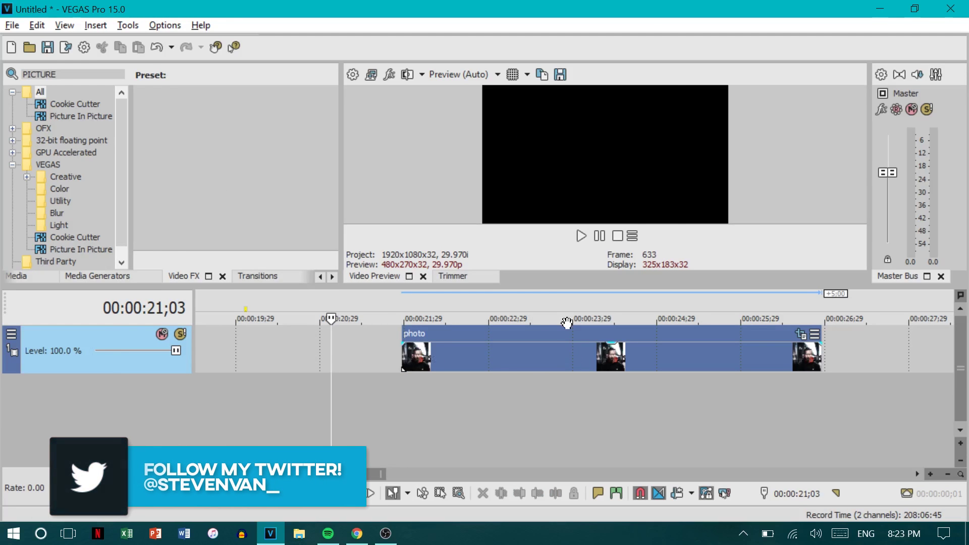
- Put the playhead inside the photo clip, then snap it to the clip's start at 00:00:21;28
{"action": "left_click", "coordinate": [538, 377]}
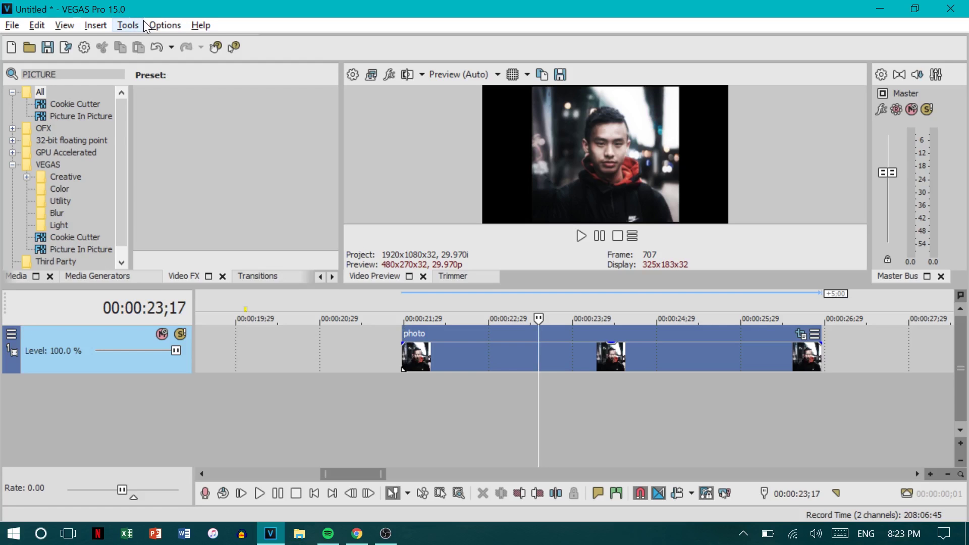
{"action": "key", "text": "ctrl+Left"}
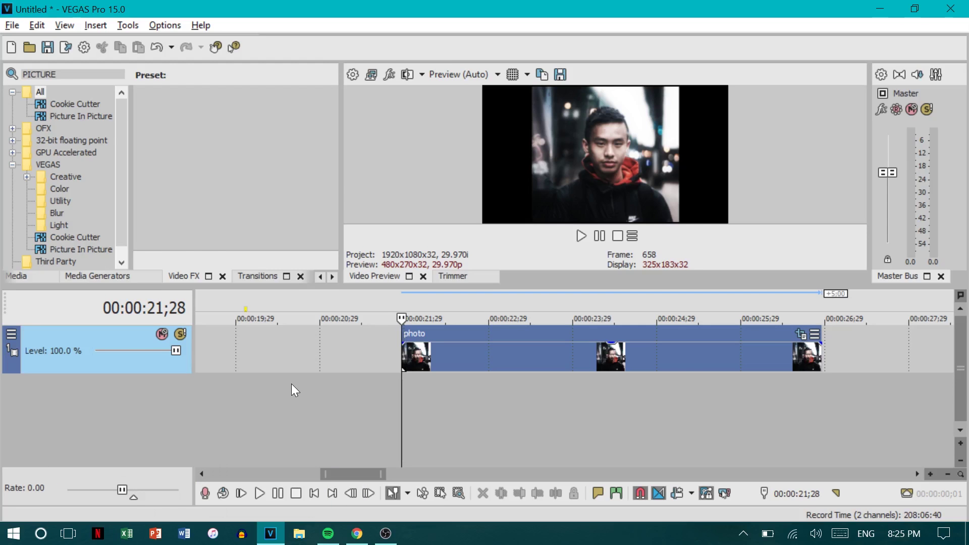
- Place the playhead at 00:00:21;26 and zoom the timeline out to five-second ruler steps
{"action": "left_click", "coordinate": [395, 412]}
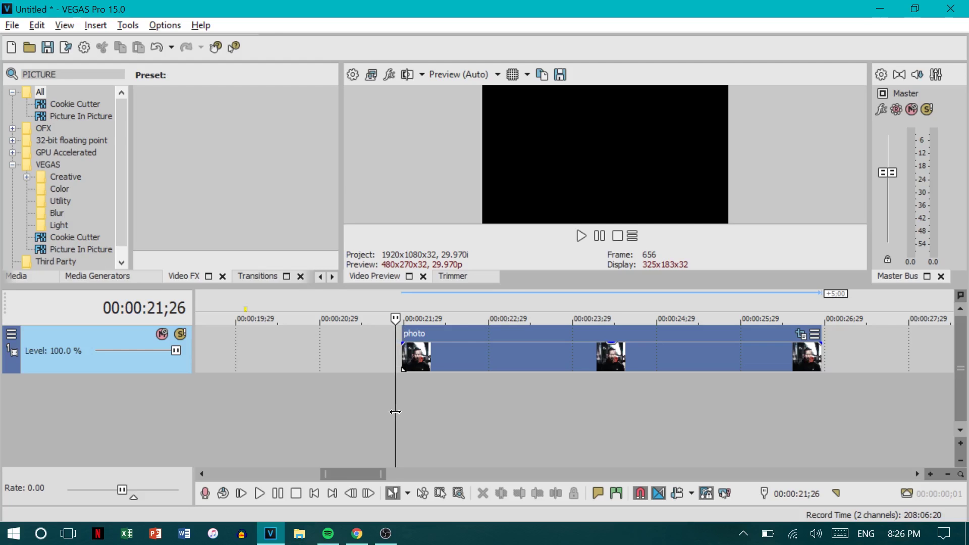
{"action": "scroll", "coordinate": [395, 412], "scroll_direction": "down", "scroll_amount": 5}
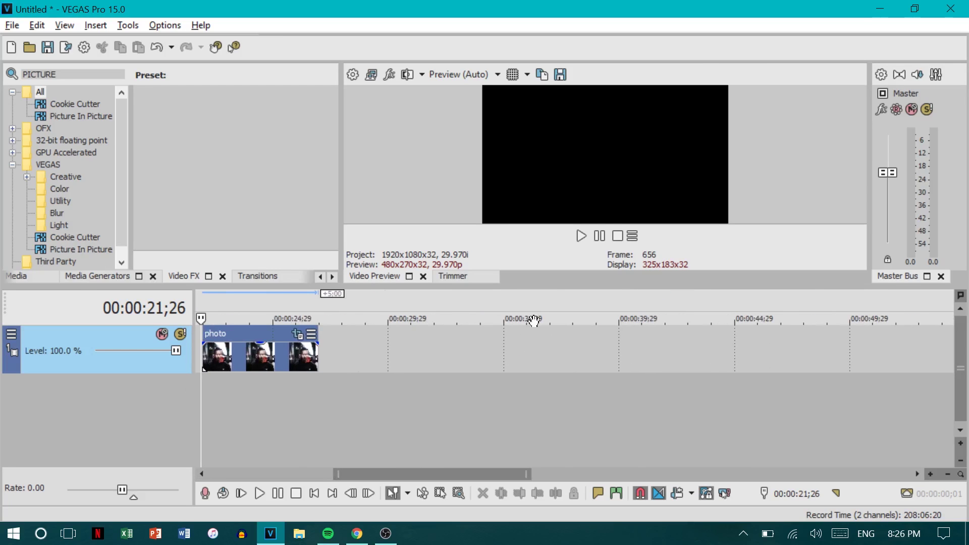